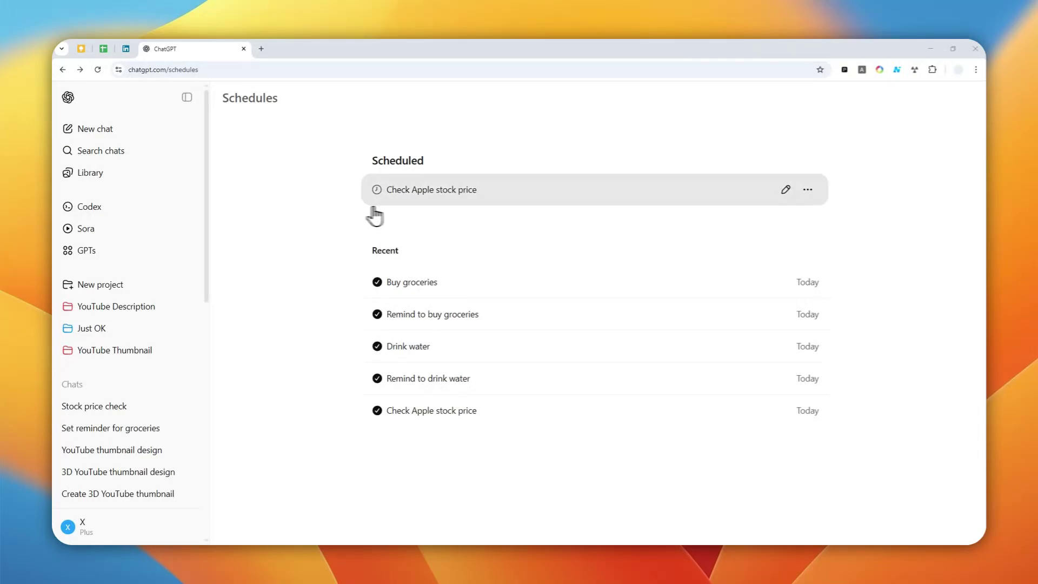
# Open the 'Check Apple stock price' schedule in the Edit schedule dialog.
pyautogui.click(417, 194)
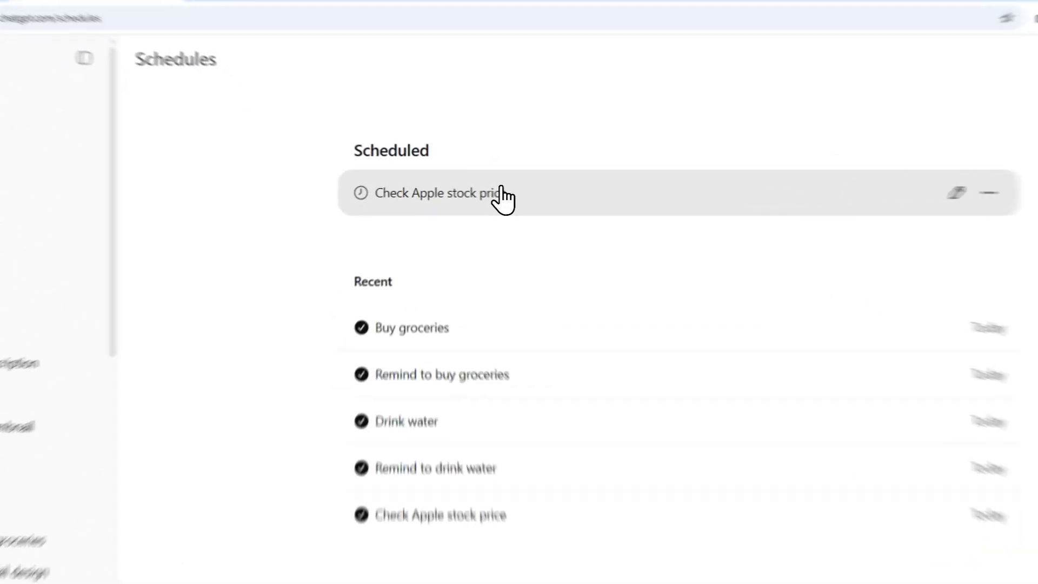
pyautogui.click(473, 194)
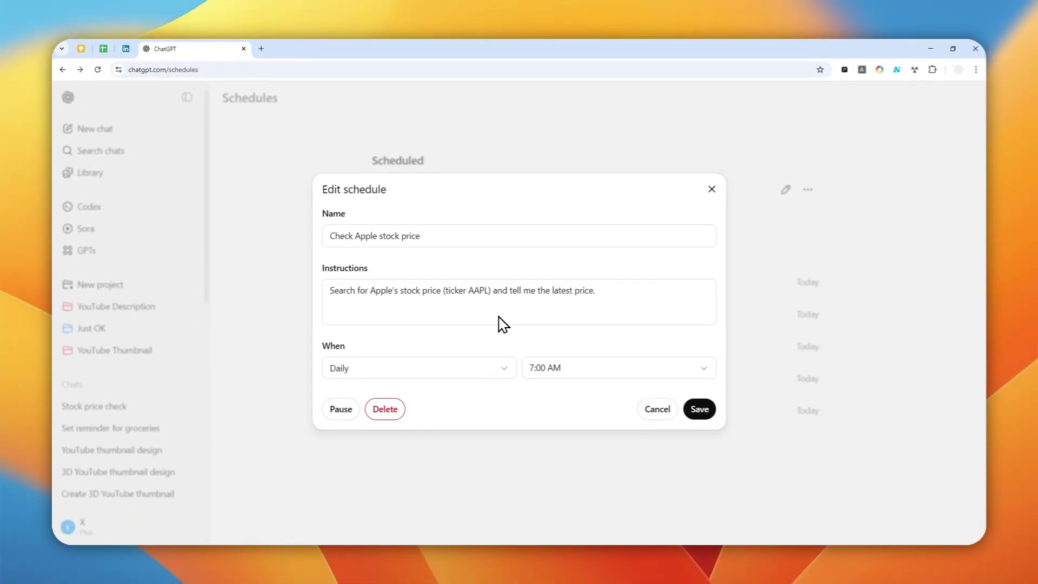
# Check the Daily 7:00 AM timing and AAPL instructions, then close the dialog unchanged.
pyautogui.click(351, 376)
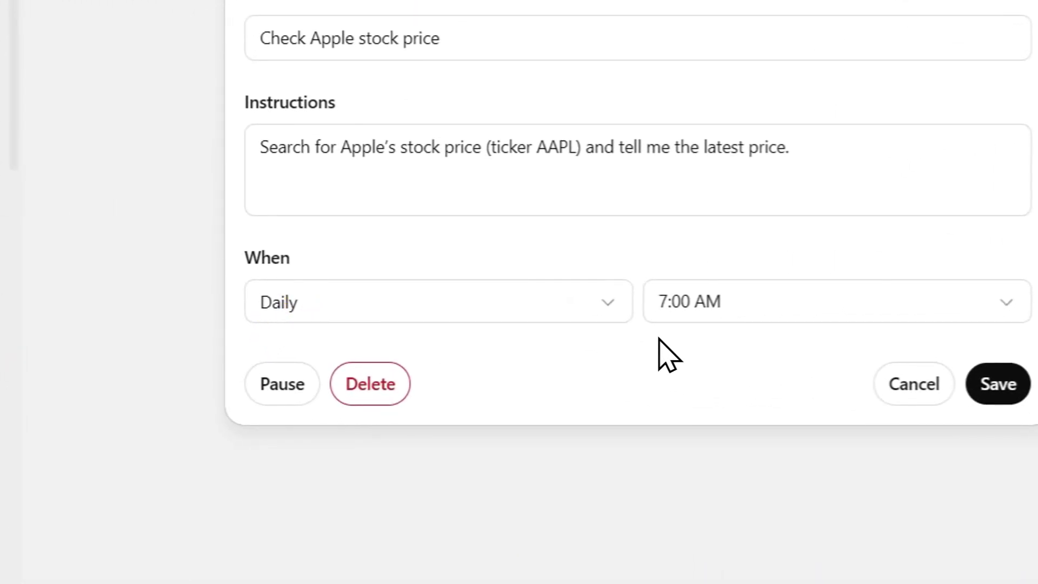
pyautogui.click(662, 341)
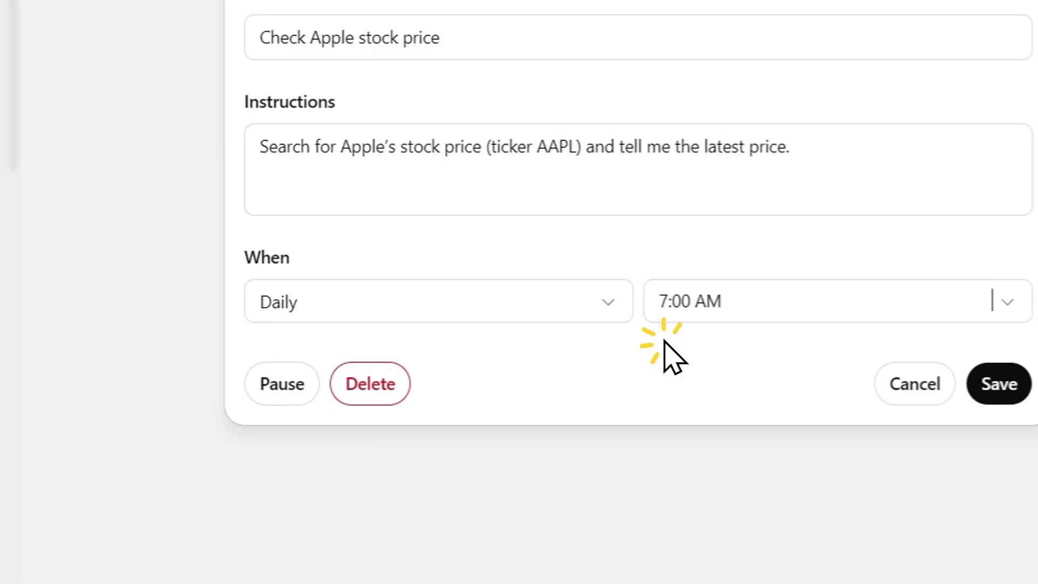
pyautogui.moveTo(754, 250); pyautogui.dragTo(187, 258)
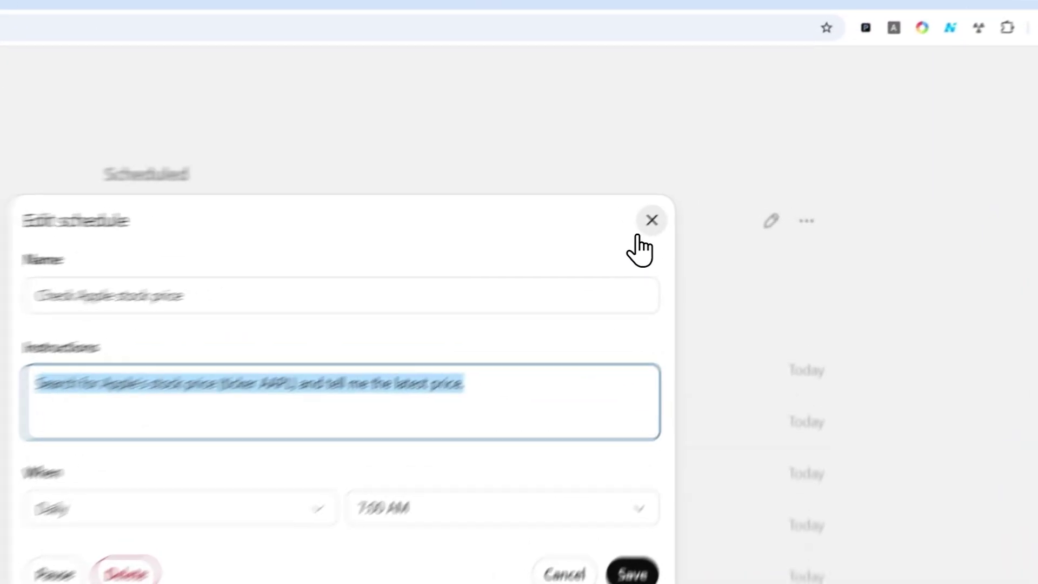
pyautogui.click(711, 189)
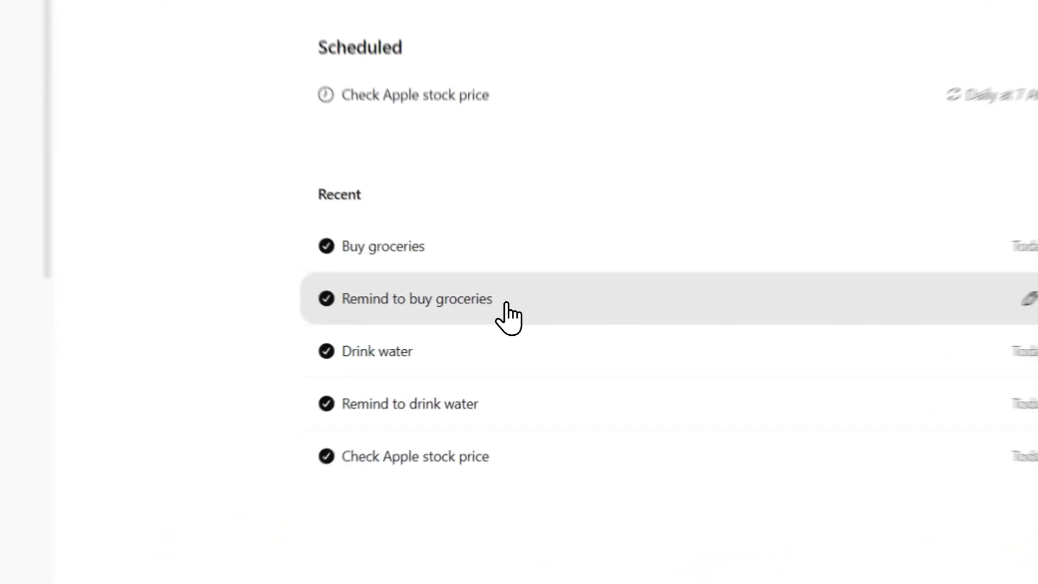
pyautogui.click(476, 322)
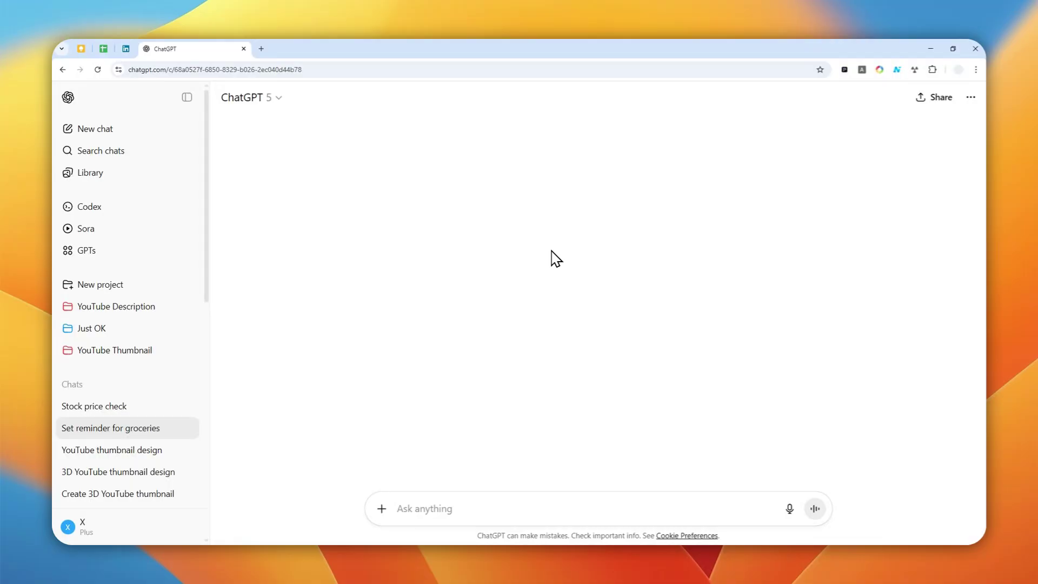
pyautogui.click(98, 69)
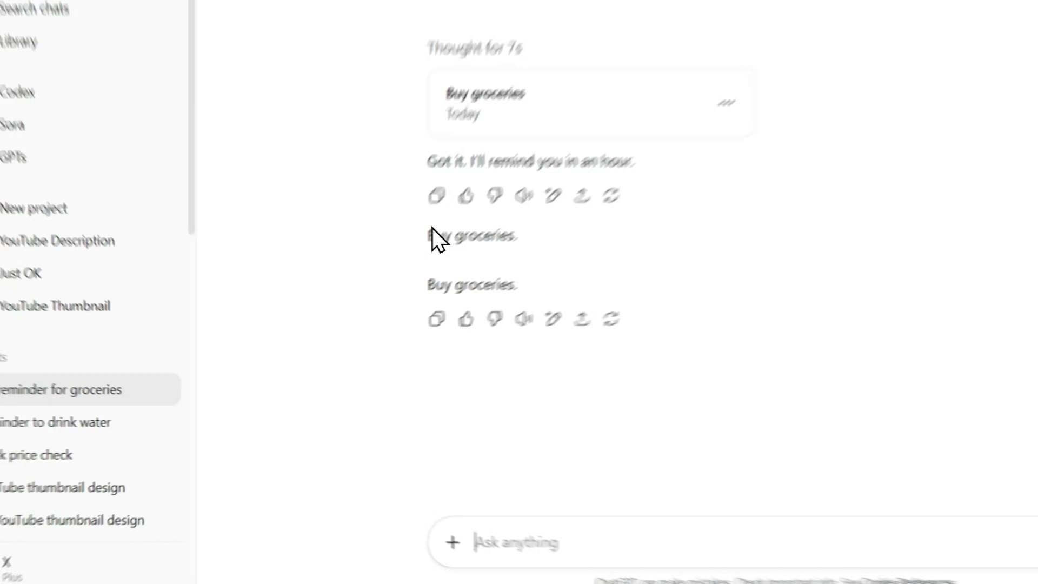
pyautogui.moveTo(364, 302); pyautogui.dragTo(452, 347)
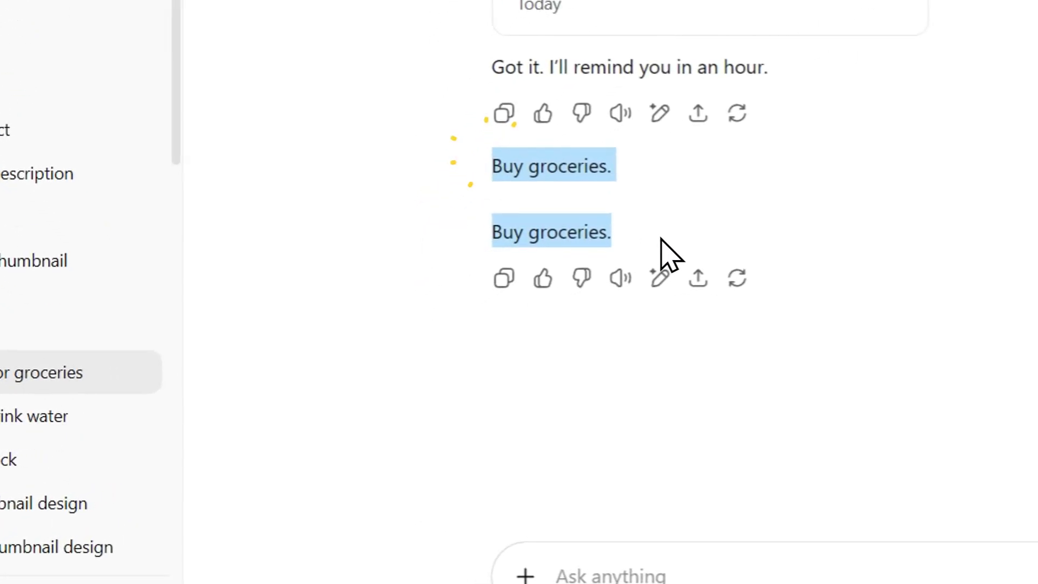
pyautogui.moveTo(384, 535)
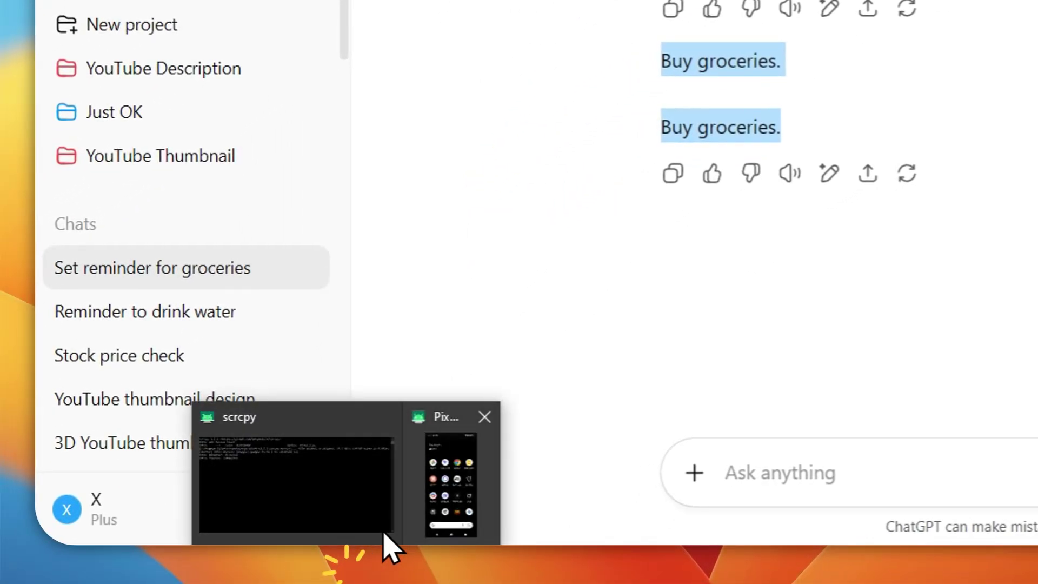
pyautogui.click(451, 484)
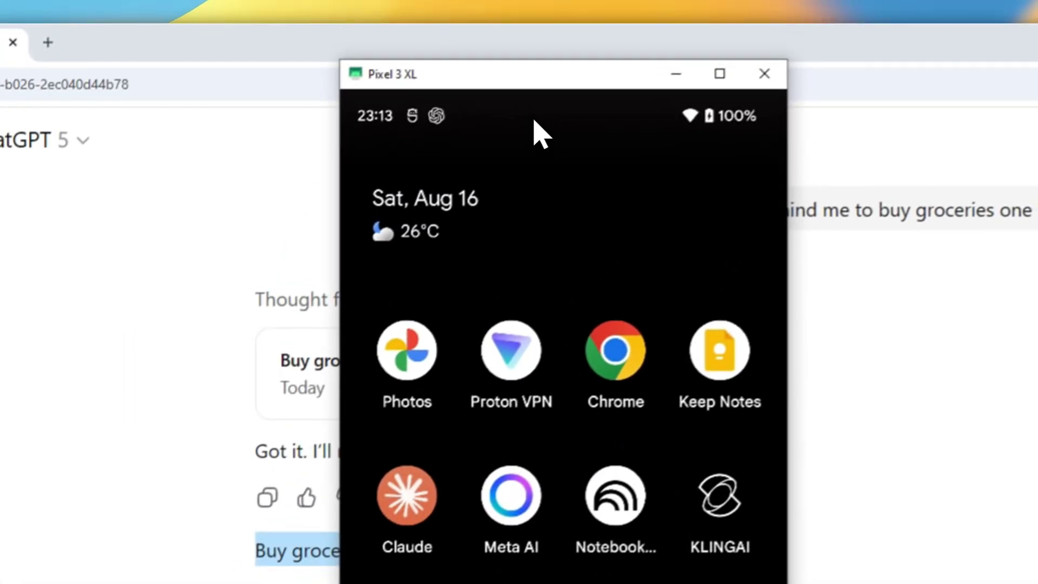
pyautogui.moveTo(535, 133); pyautogui.dragTo(529, 488)
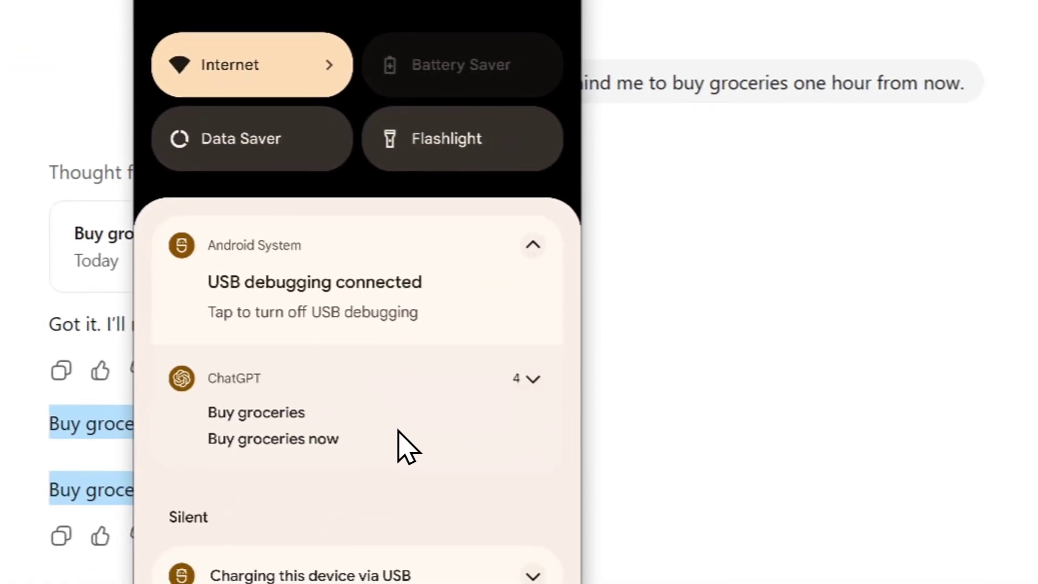
pyautogui.click(741, 167)
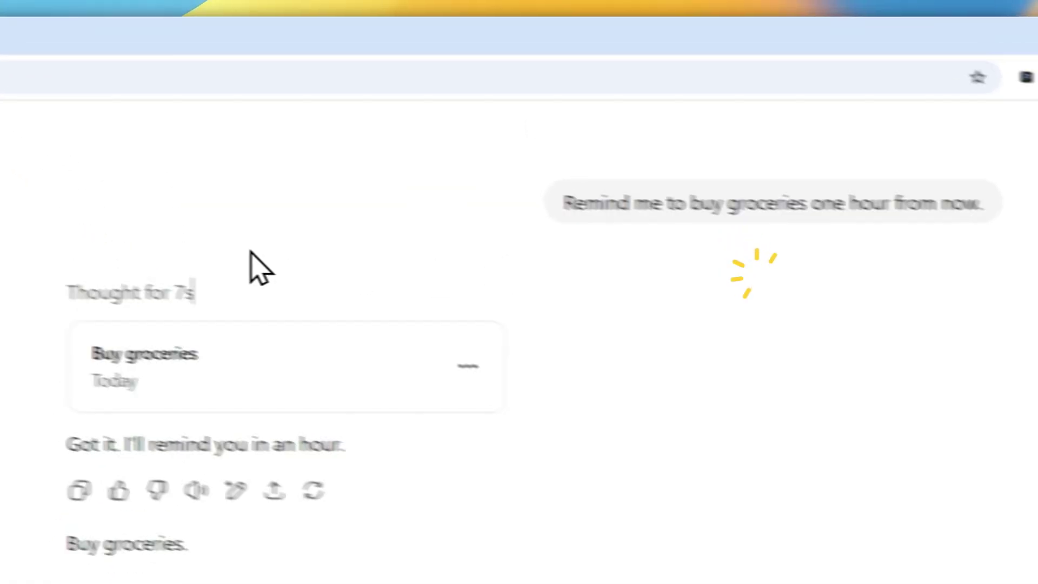
pyautogui.click(56, 100)
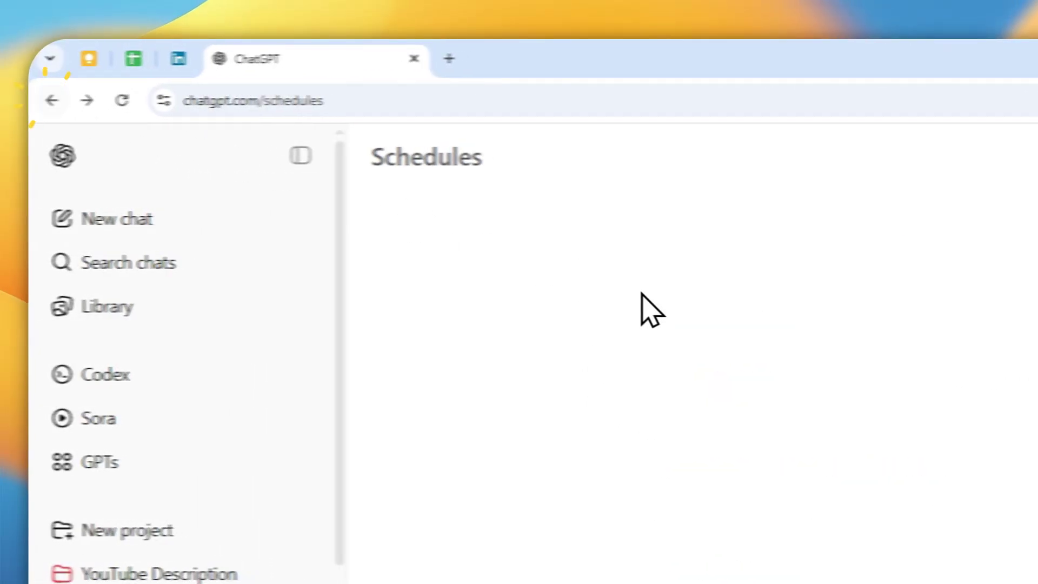
# Load chatgpt.com in a new browser tab and bring up paste options in the prompt box.
pyautogui.click(359, 58)
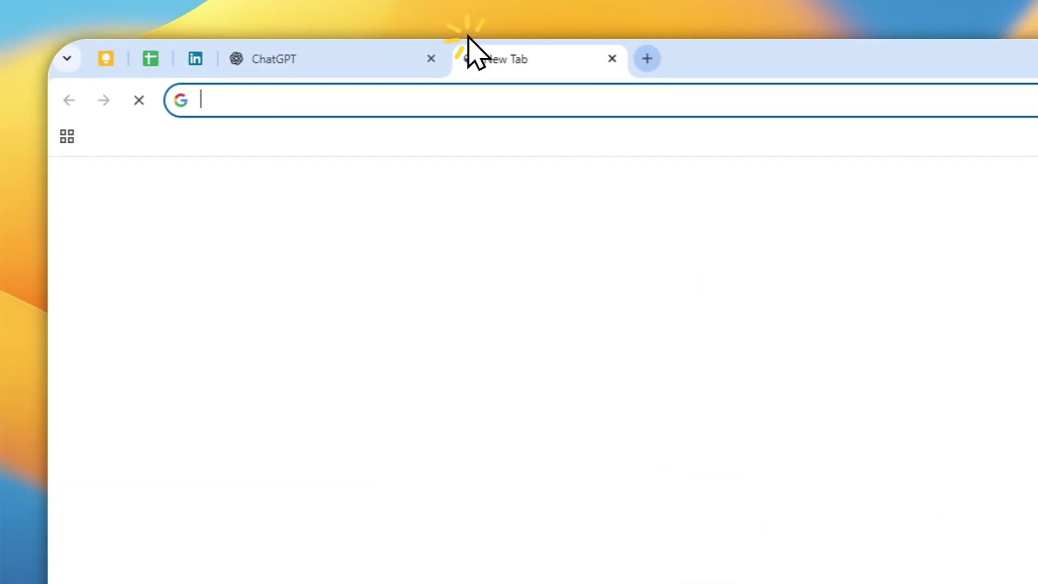
pyautogui.write('chat')
pyautogui.press('Return')
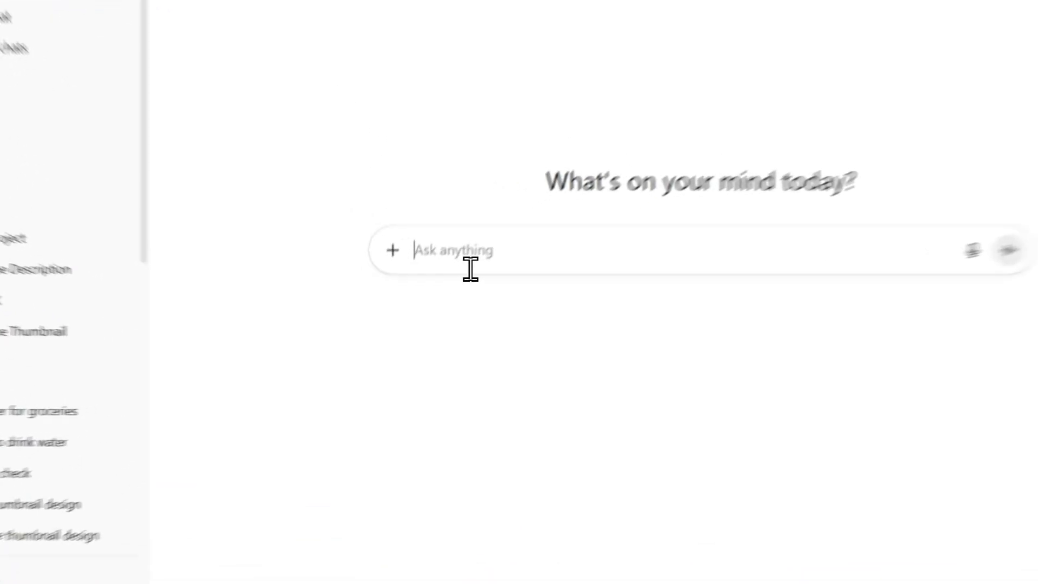
pyautogui.rightClick(417, 296)
# Paste the prompt template and rewrite it as 'Research AI news at 8 am in the morning every day'.
pyautogui.click(461, 390)
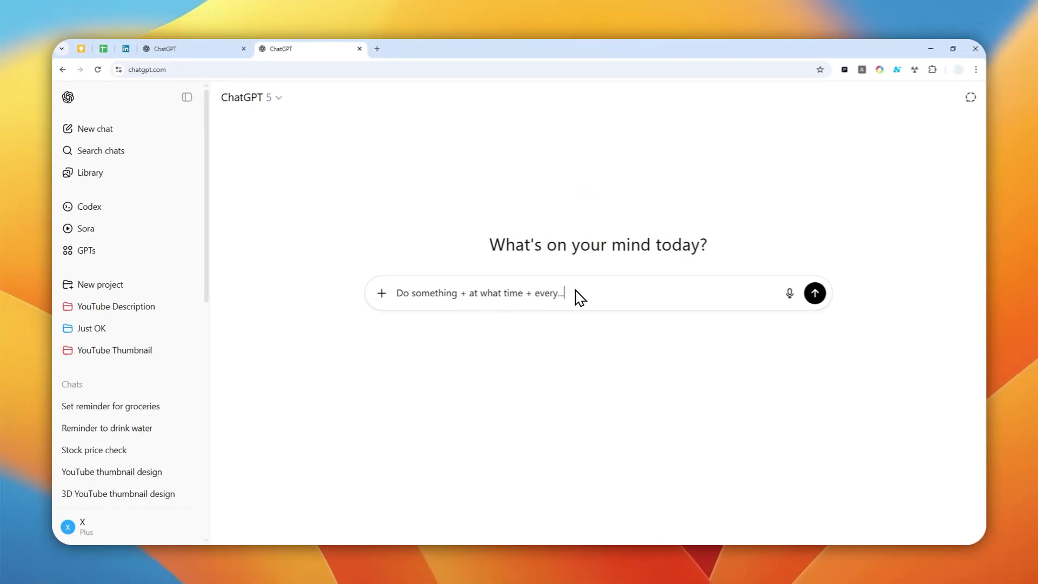
pyautogui.hotkey('ctrl', 'a')
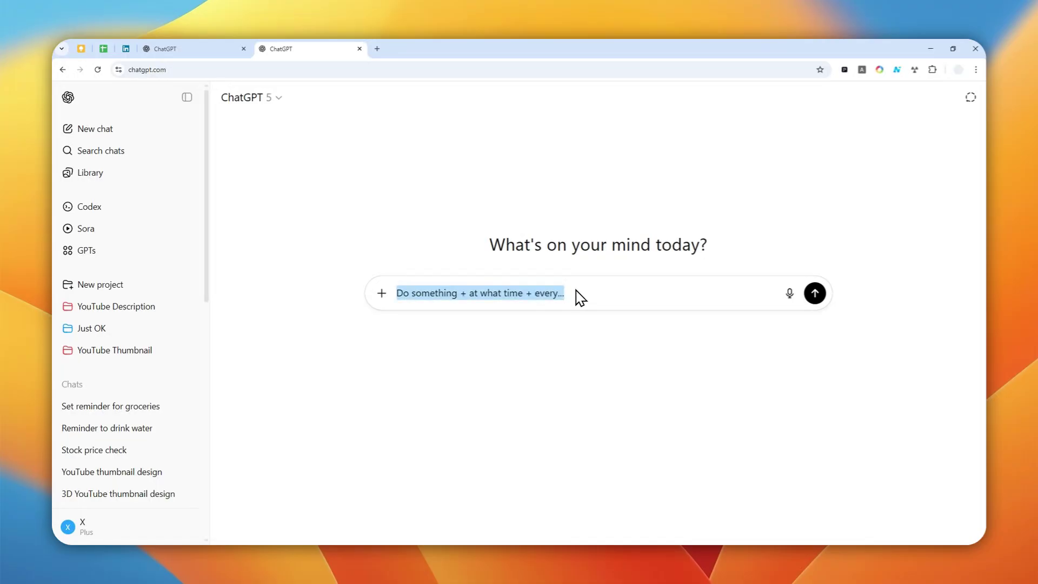
pyautogui.write('Research AI news')
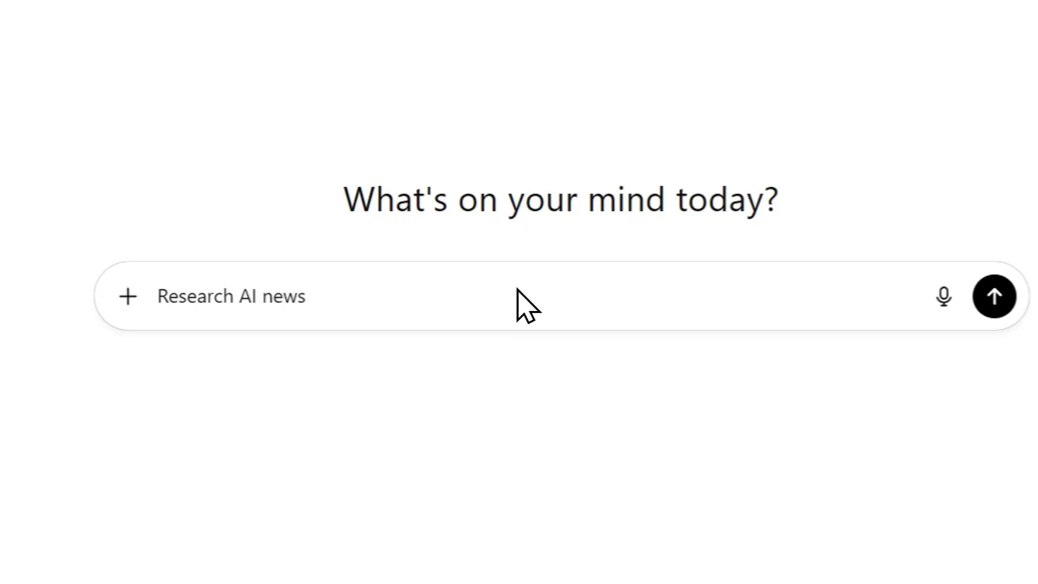
pyautogui.press('Left')
pyautogui.press('Left')
pyautogui.write('a')
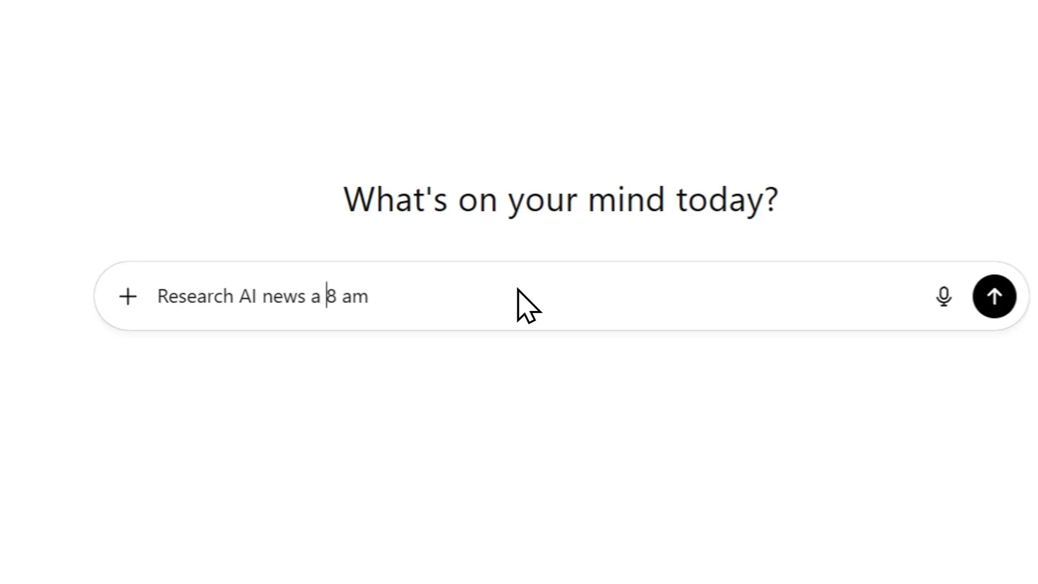
pyautogui.press('BackSpace')
pyautogui.write('t')
pyautogui.press('End')
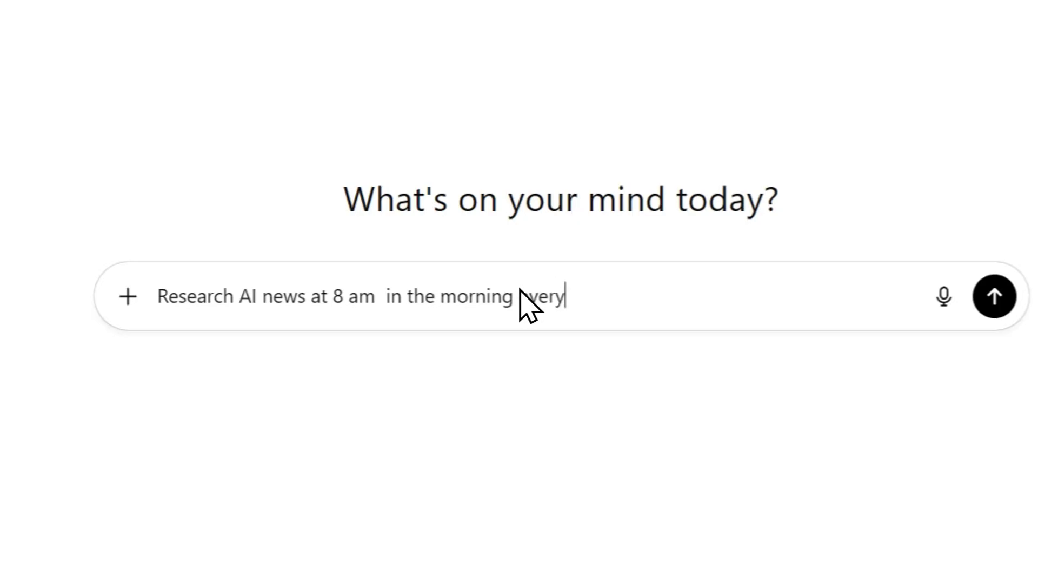
pyautogui.write('day')
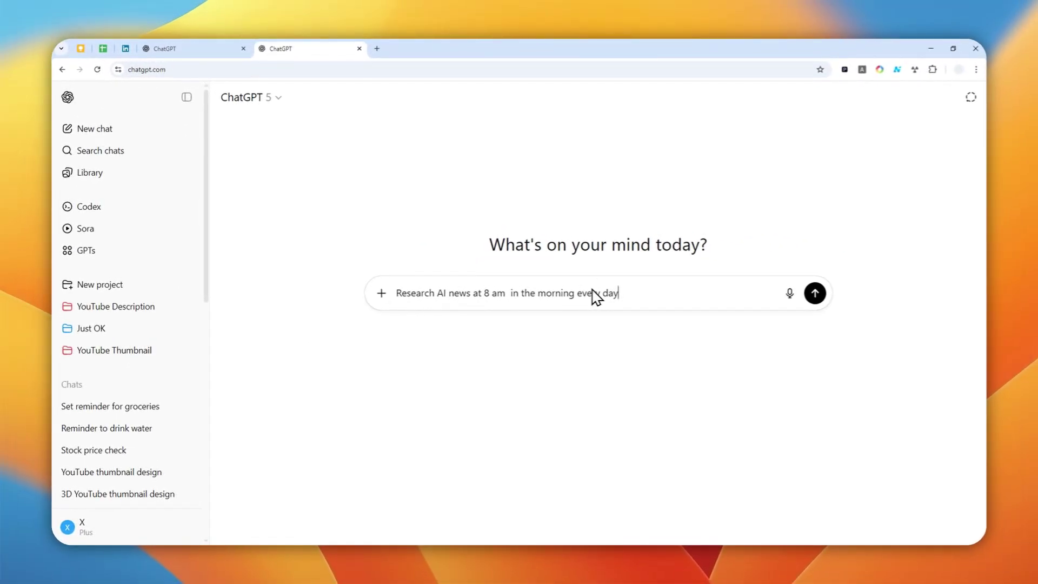
# Send the request, creating a 'Research AI news daily' task at 8 AM daily.
pyautogui.click(811, 293)
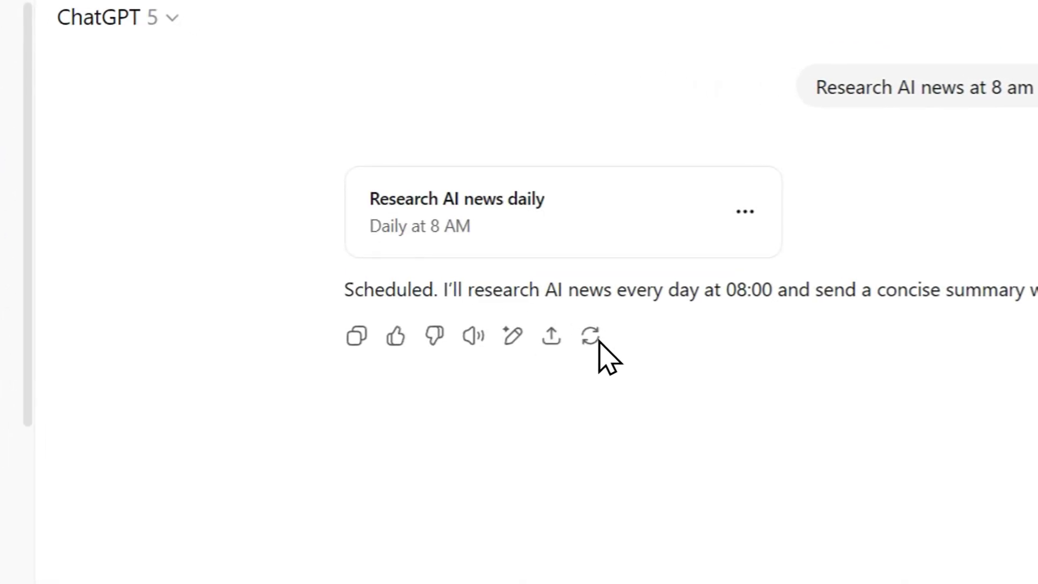
pyautogui.click(331, 279)
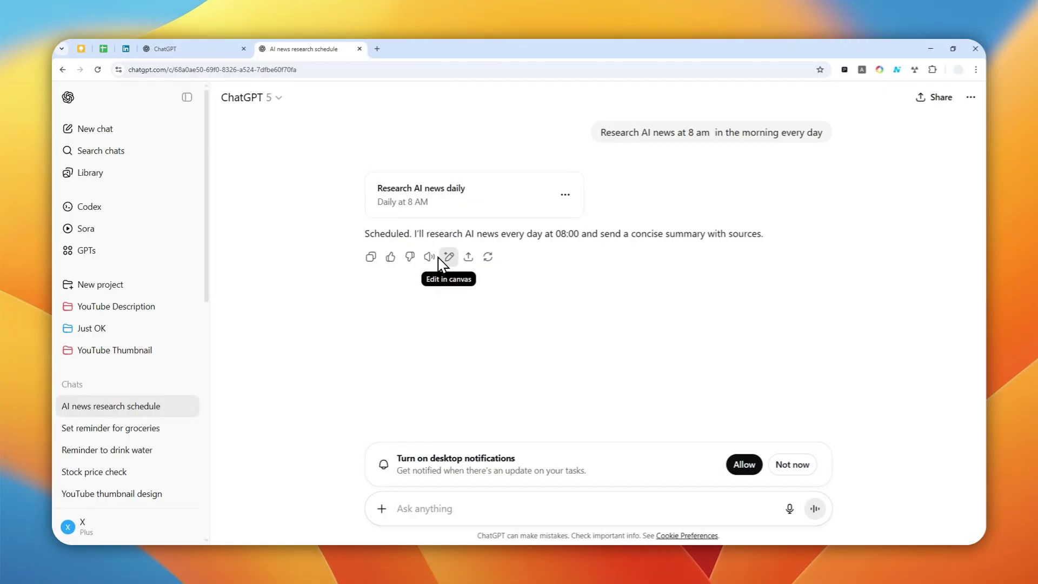
# Go to Settings > Schedules > Manage to list all tasks, then start a new chat.
pyautogui.click(86, 529)
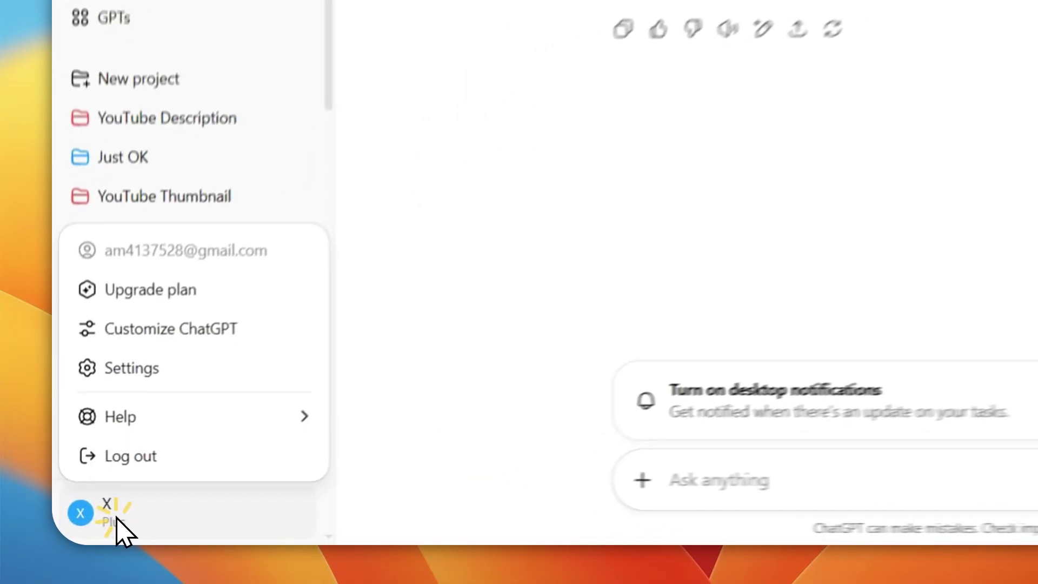
pyautogui.click(146, 369)
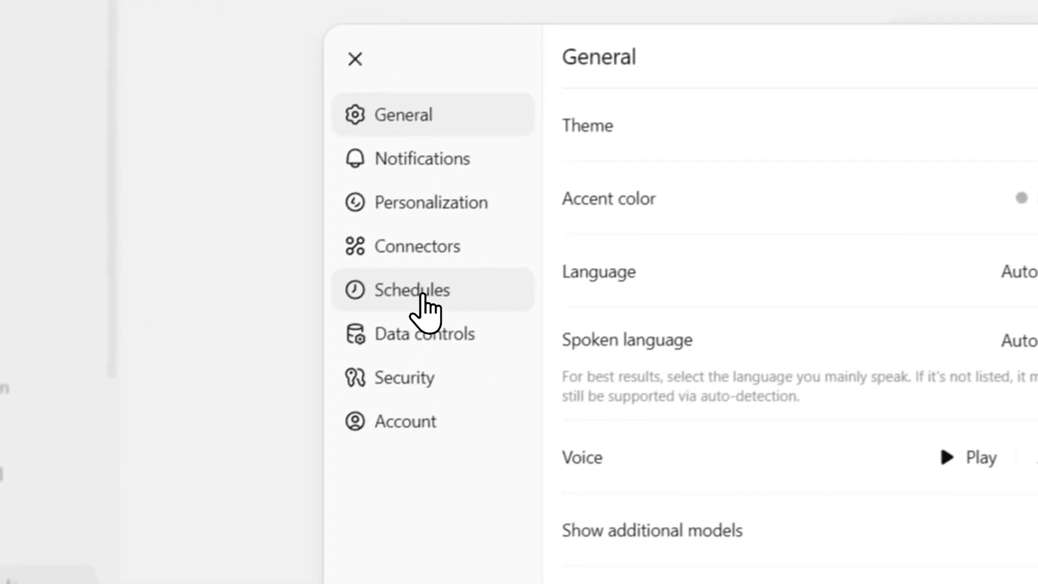
pyautogui.click(422, 296)
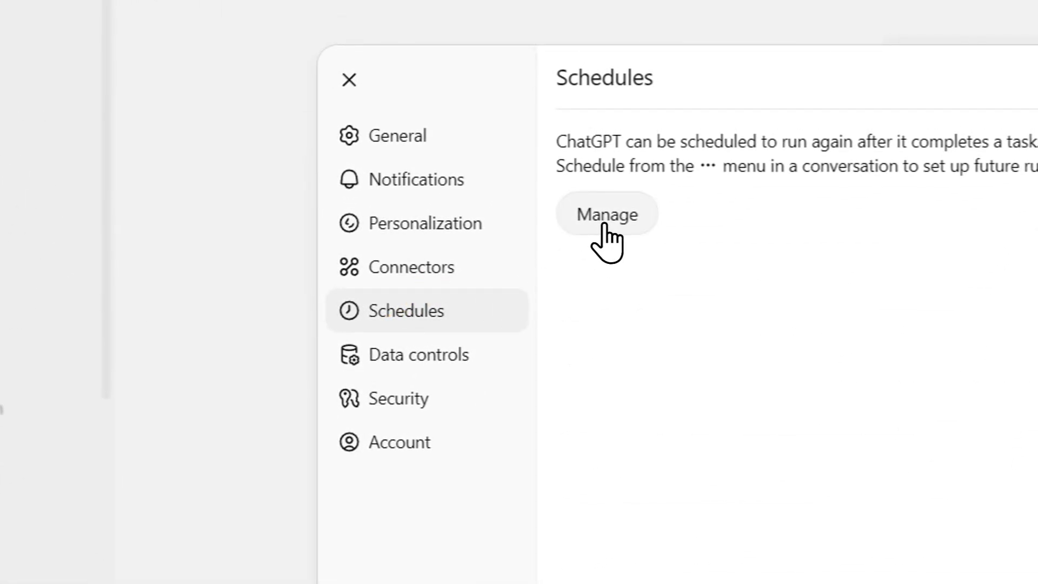
pyautogui.click(605, 226)
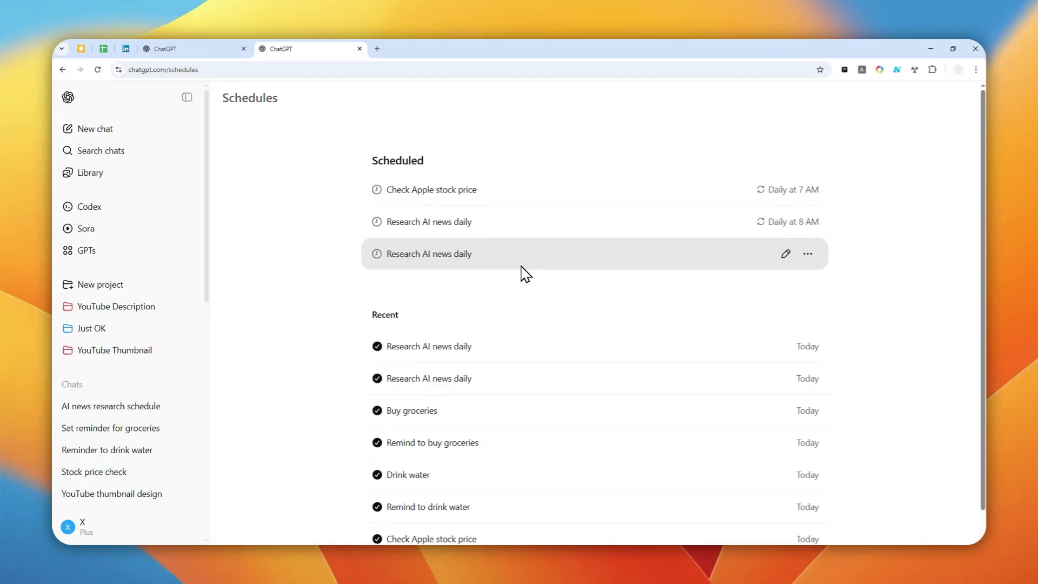
pyautogui.click(94, 128)
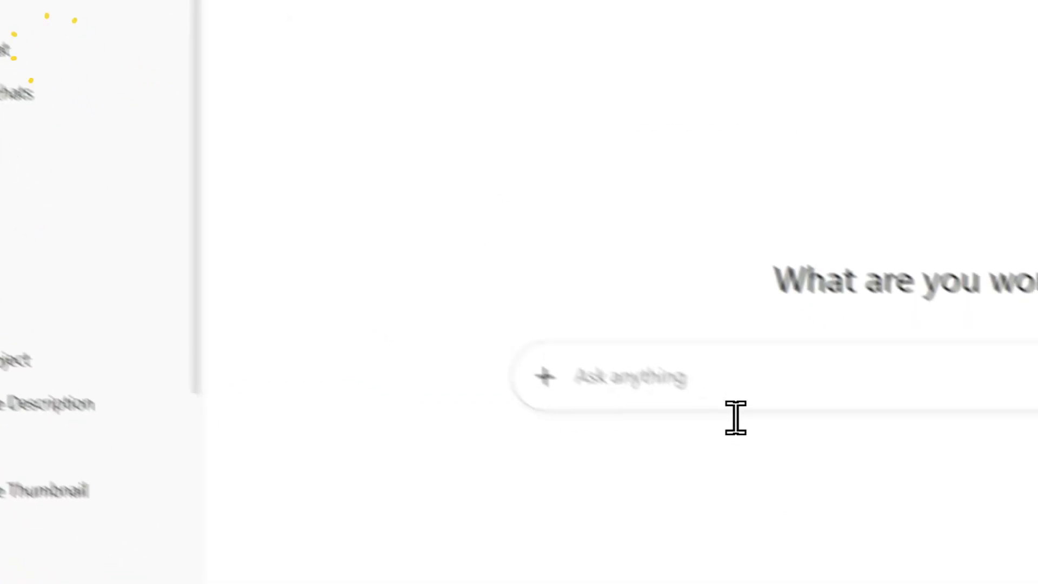
# Send 'Remind me to buy milk 30 minutes from now', creating a Buy milk task for 11:45 PM.
pyautogui.click(724, 380)
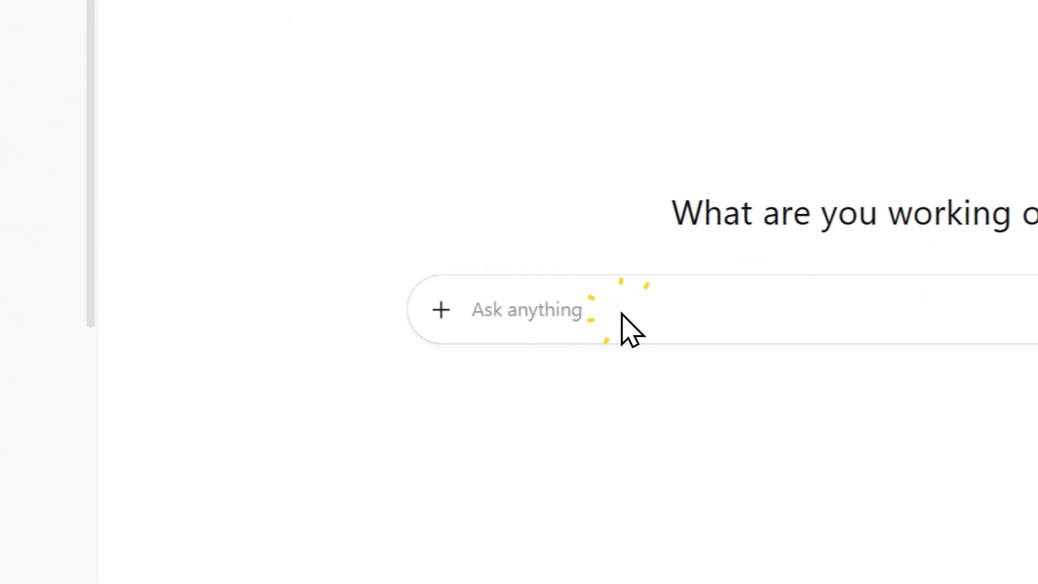
pyautogui.write('Remind me to buy milk 30 minutes from now')
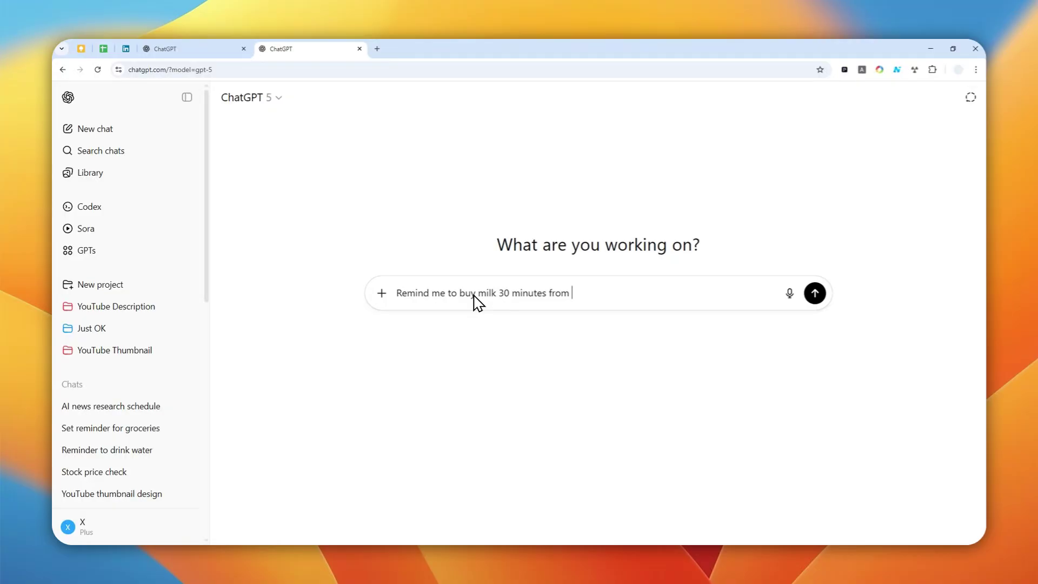
pyautogui.press('Return')
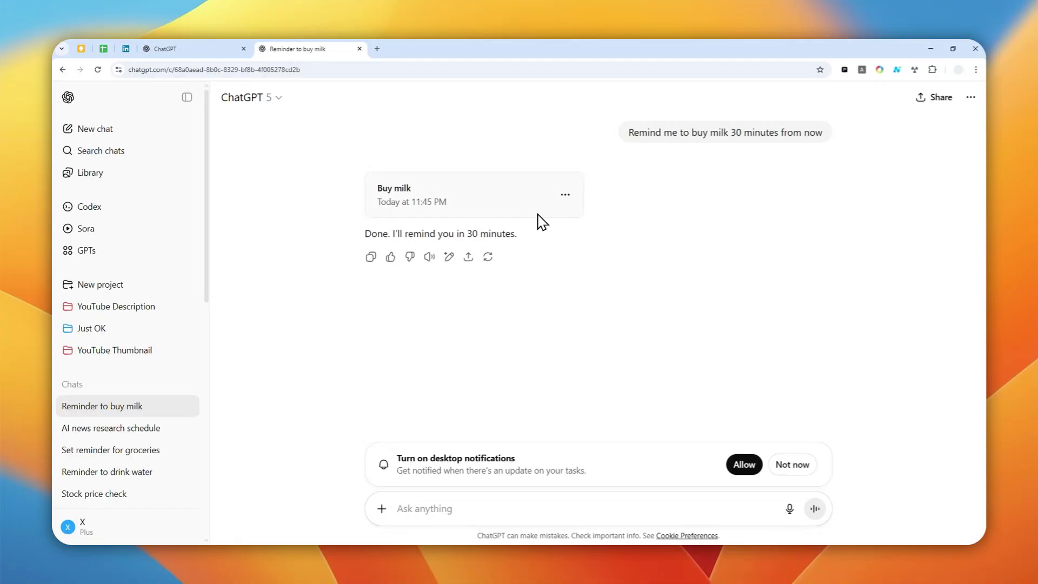
# Open the Buy milk task's edit dialog from its card menu, then close it.
pyautogui.click(563, 196)
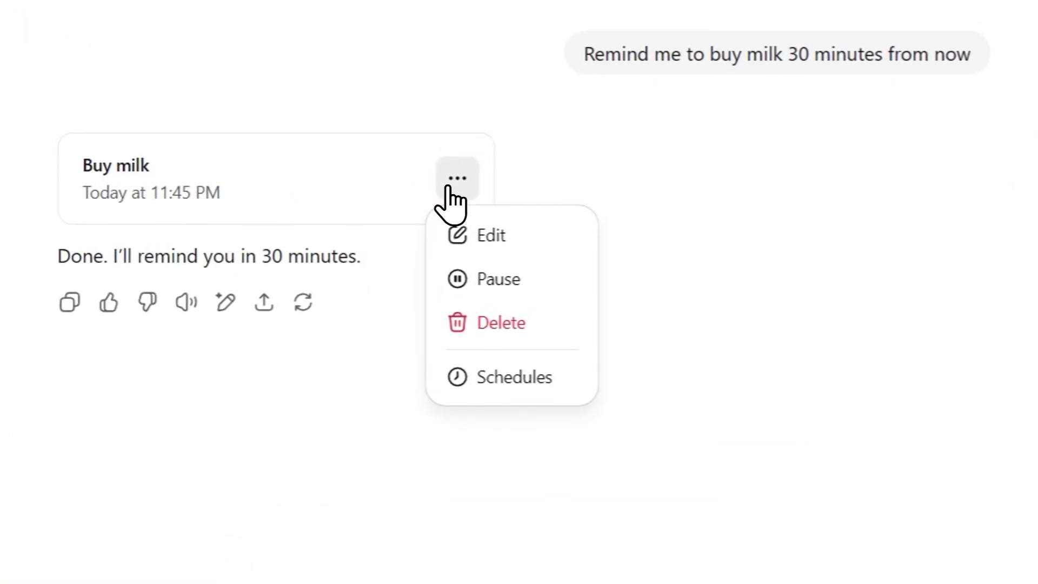
pyautogui.click(497, 234)
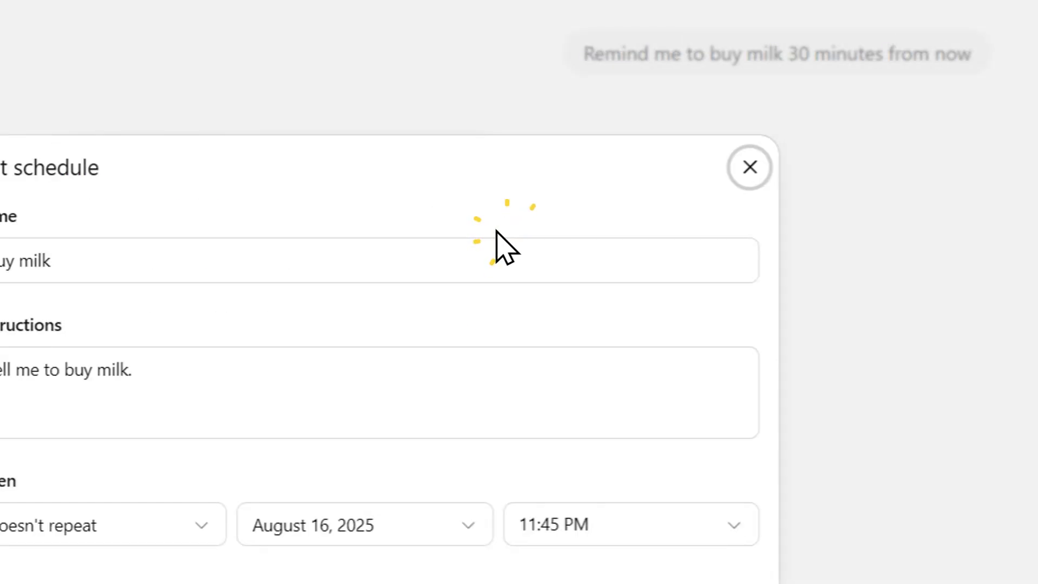
pyautogui.click(750, 167)
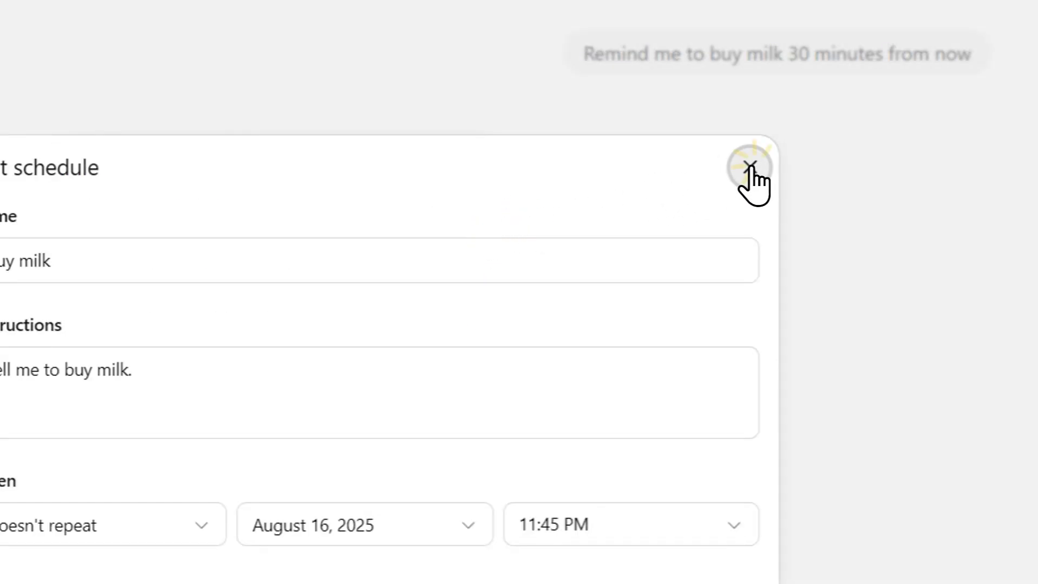
# Go back to the Schedules page through Settings > Schedules > Manage.
pyautogui.click(163, 500)
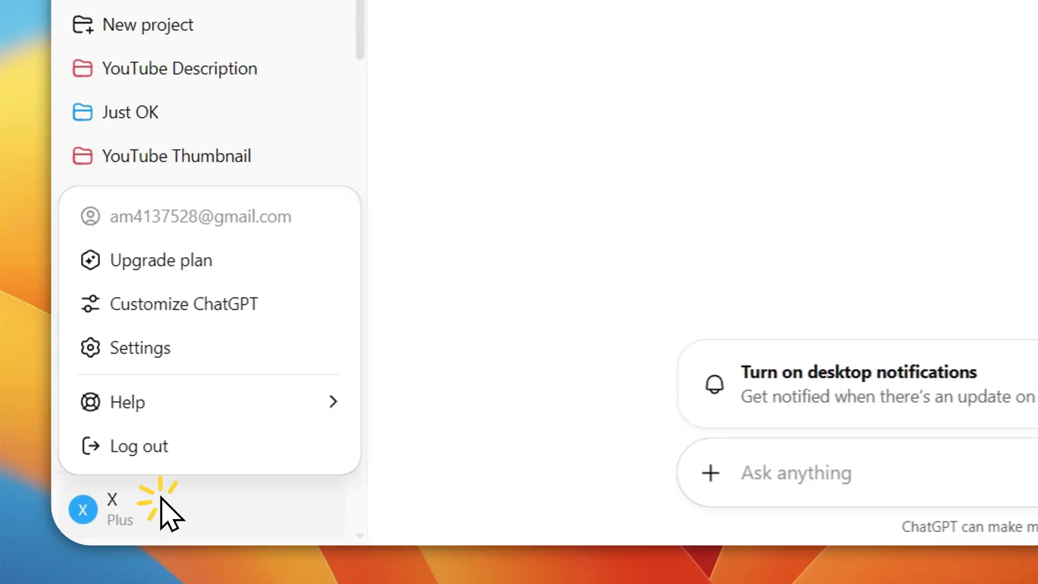
pyautogui.click(200, 351)
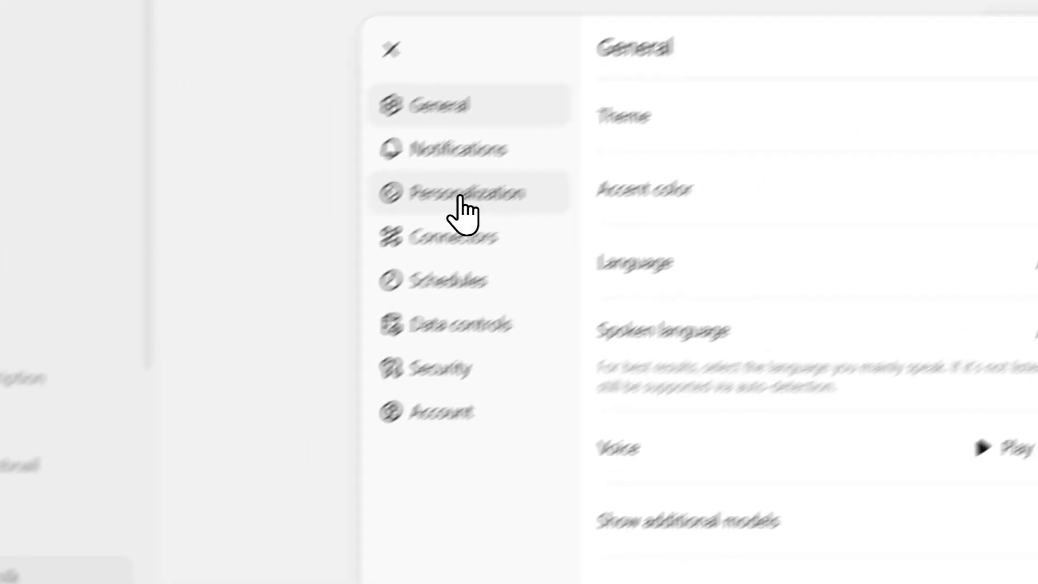
pyautogui.click(485, 270)
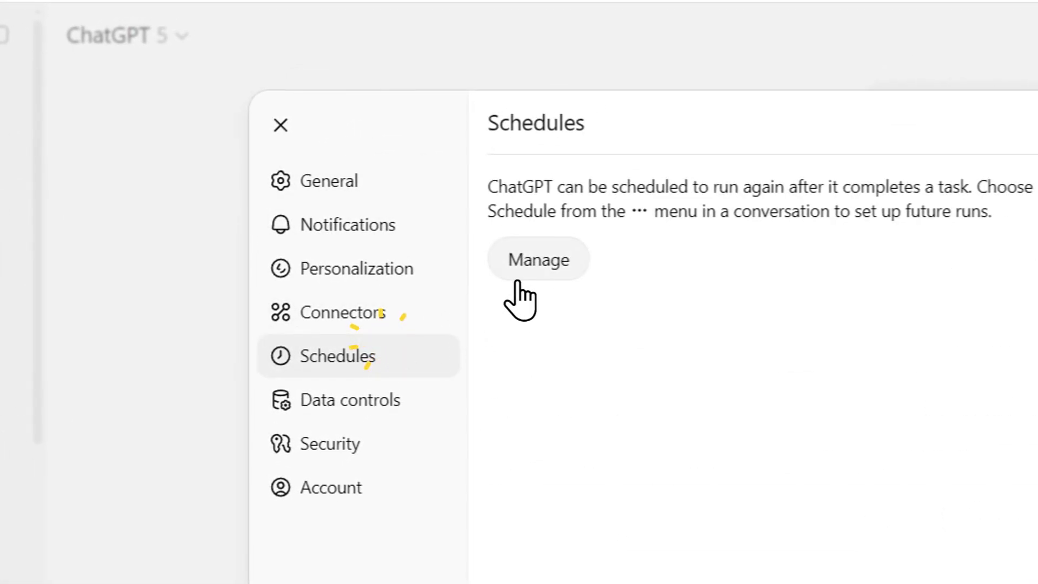
pyautogui.click(540, 260)
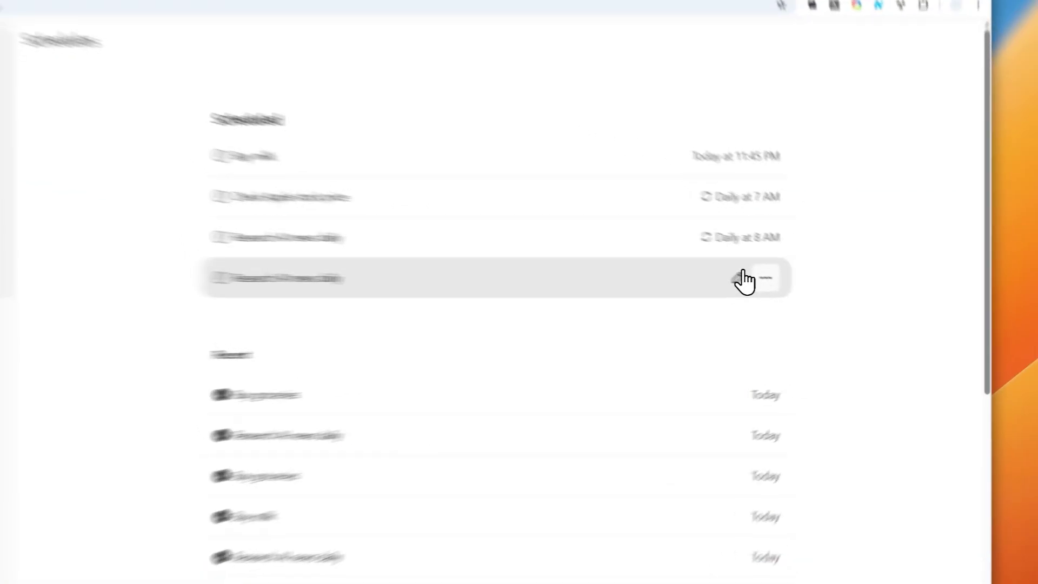
# Delete the duplicate 'Research AI news daily' task, then open the Buy milk schedule.
pyautogui.click(807, 286)
pyautogui.click(782, 333)
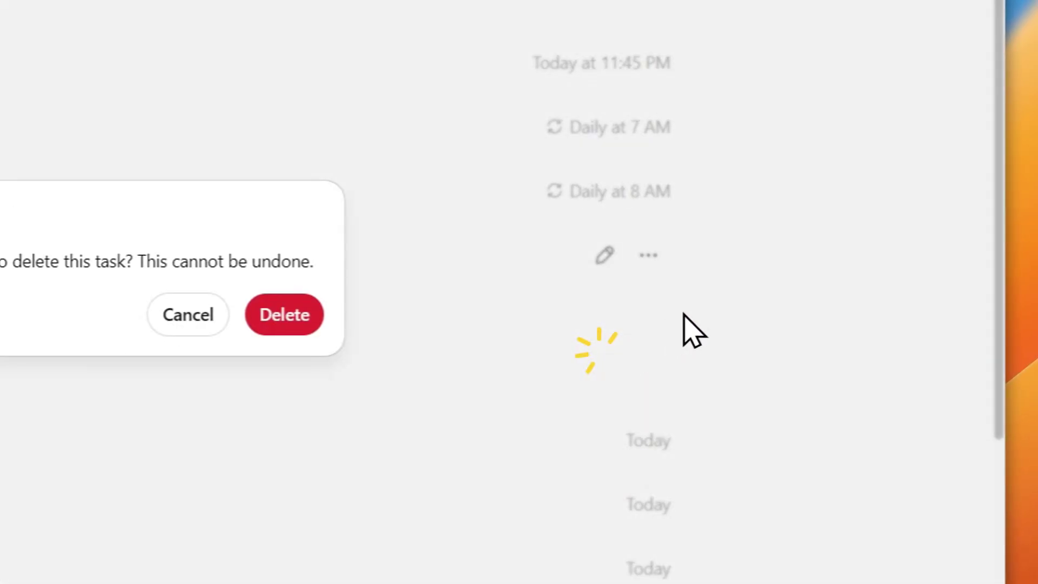
pyautogui.click(284, 314)
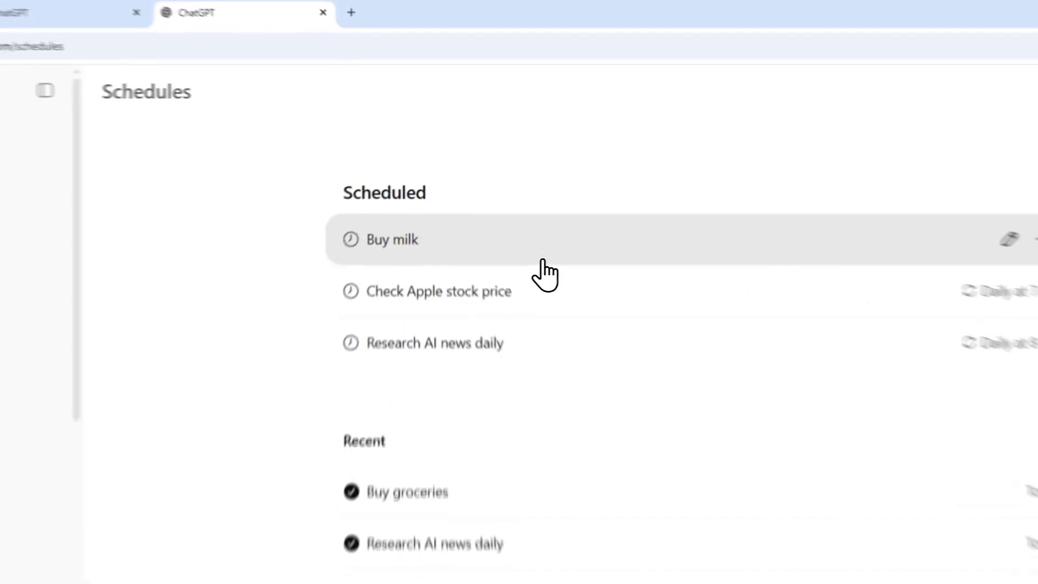
pyautogui.click(497, 200)
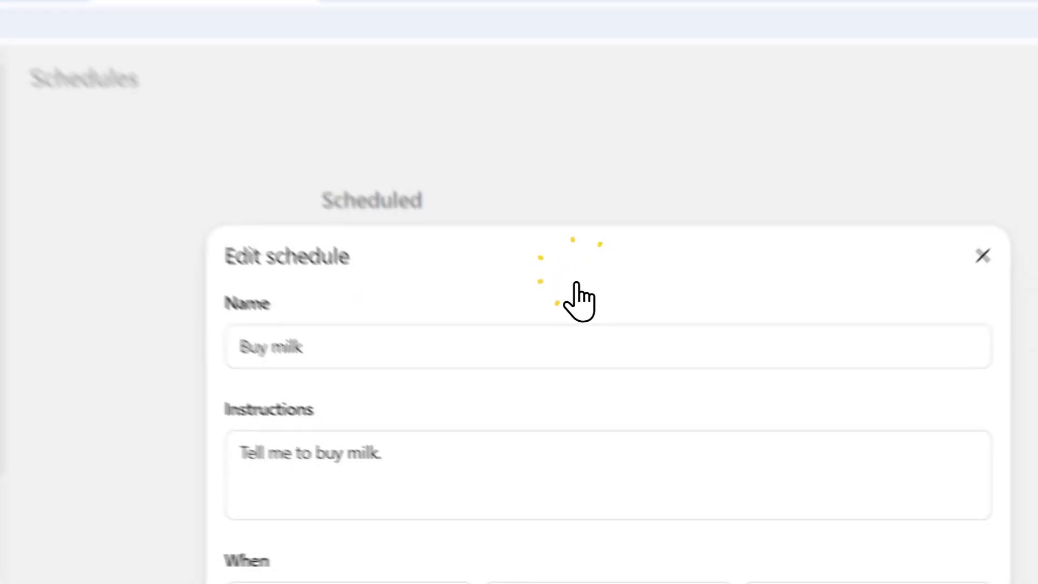